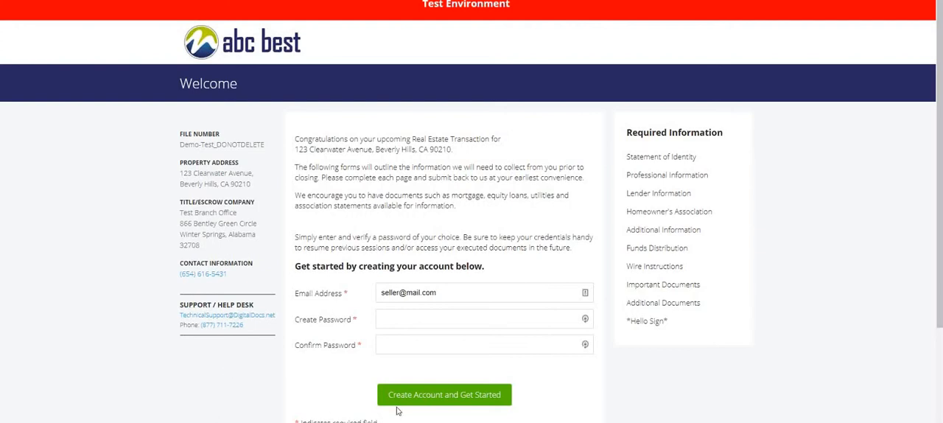
- Enter and confirm the account password, and create the seller account to start the forms
left_click(401, 321)
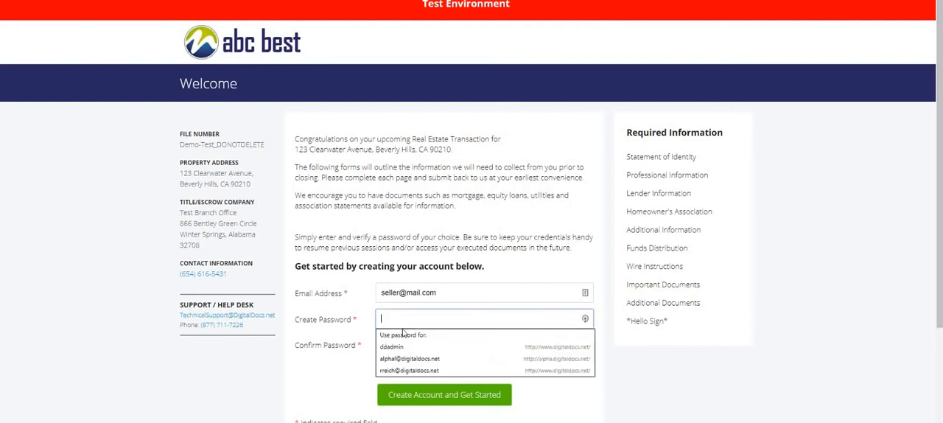
type("123")
left_click(405, 344)
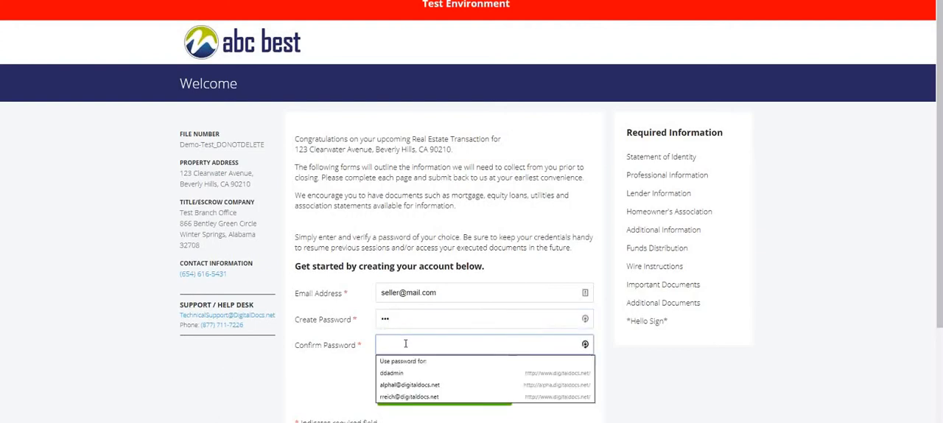
type("123")
left_click(425, 401)
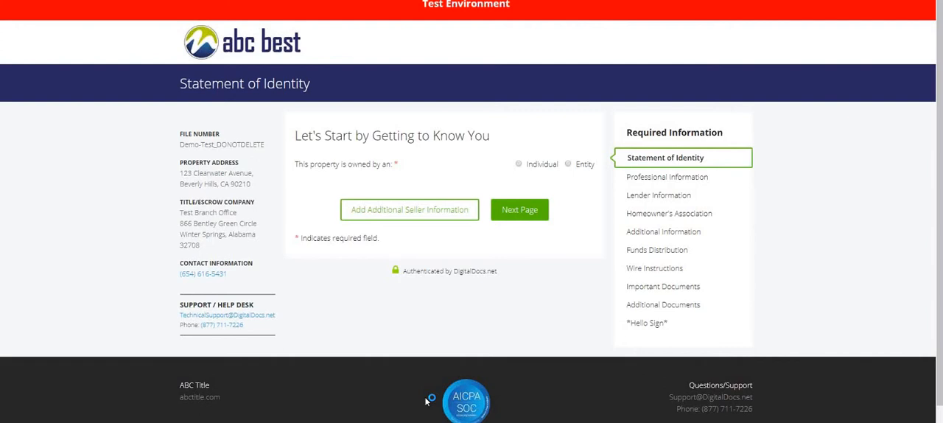
- Set the property ownership to Entity with the Trust entity type, and examine the trust certification upload request
left_click(569, 166)
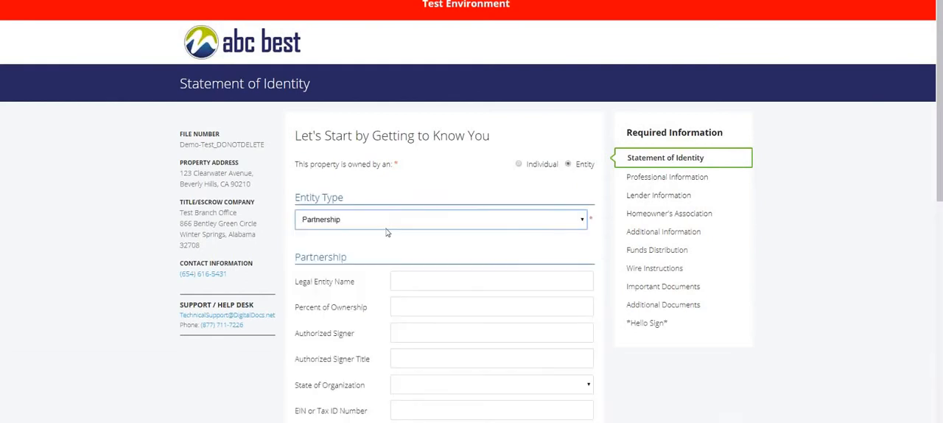
left_click(384, 221)
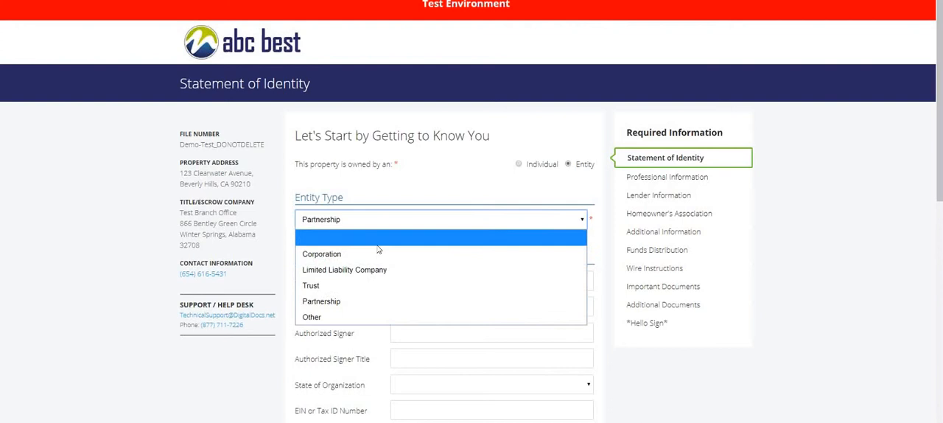
left_click(359, 282)
scroll(392, 280, "down", 2)
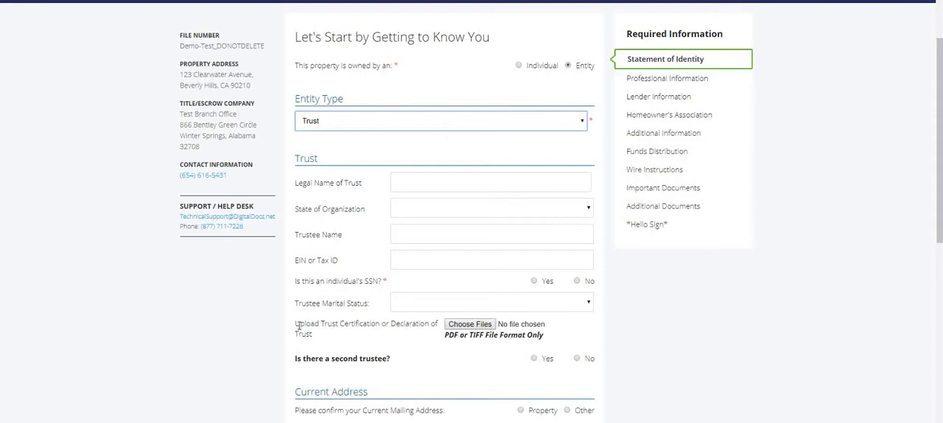
left_click_drag(298, 326, 433, 334)
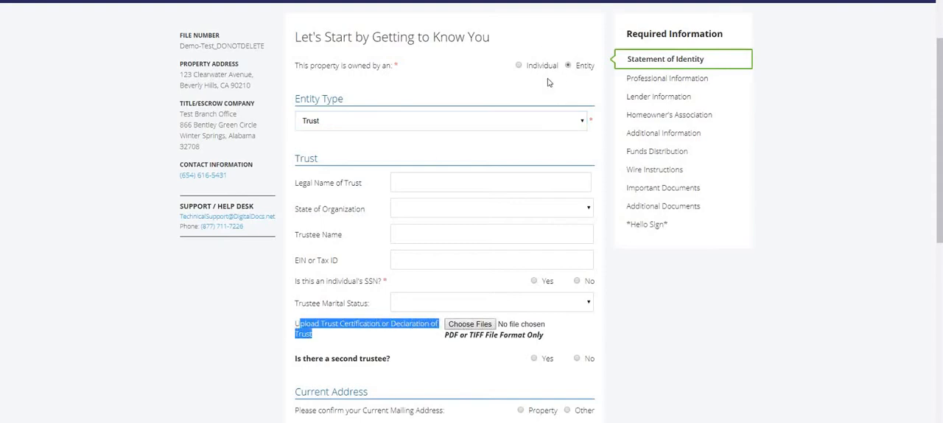
- Change the entity type to Corporation and examine the corporation documents upload request
left_click(511, 124)
left_click(461, 155)
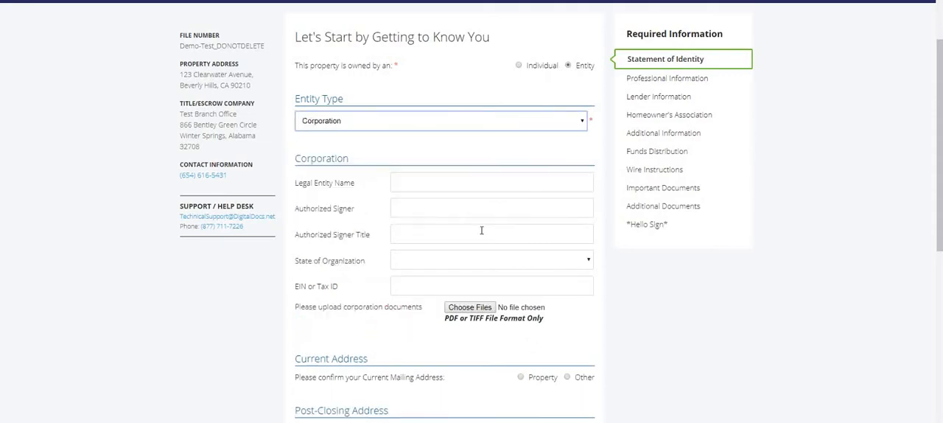
left_click_drag(345, 308, 427, 312)
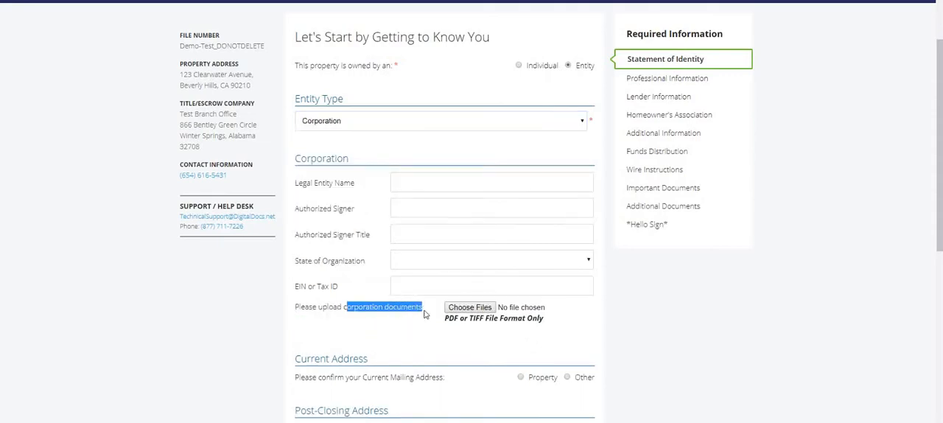
- Set the owner to Individual, answering No to U.S. citizen or legal resident and Yes to having applied for a Tax Payer ID
left_click(519, 66)
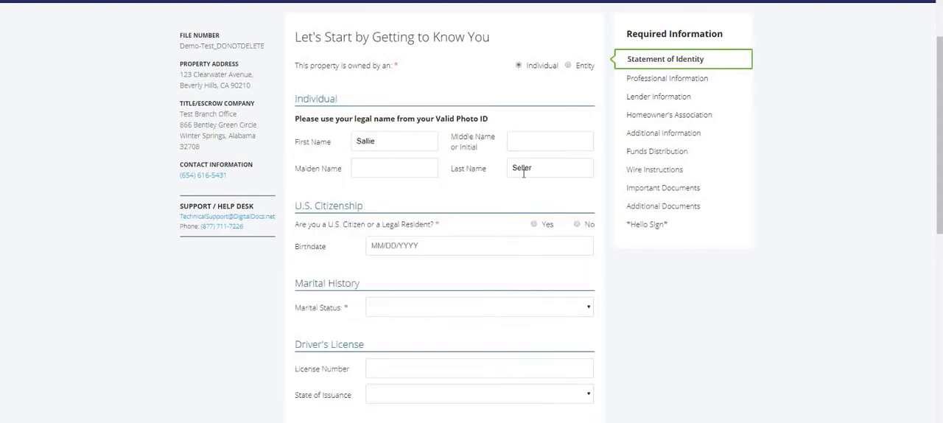
left_click_drag(377, 141, 351, 140)
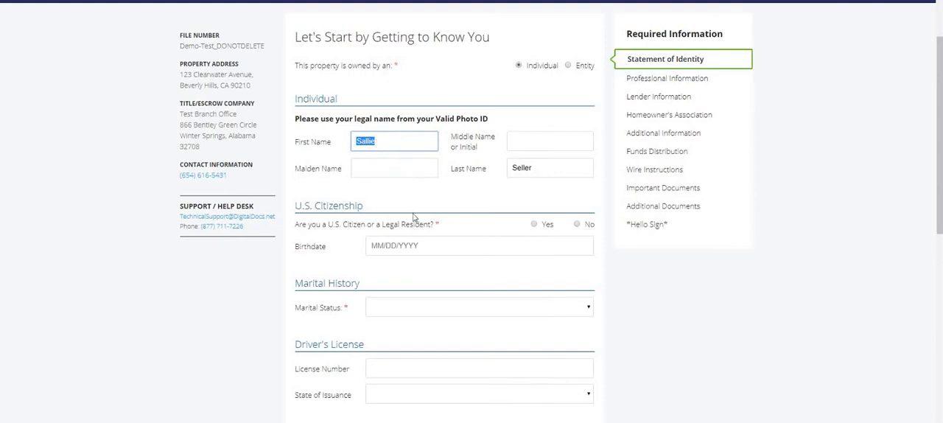
left_click(534, 225)
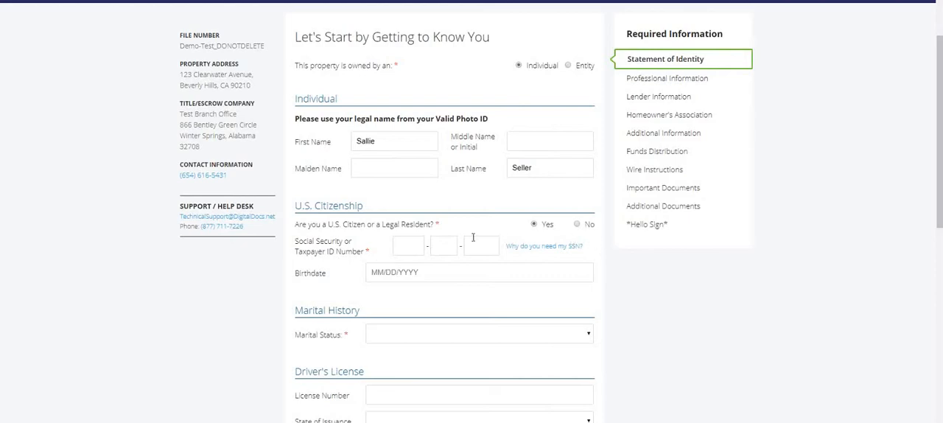
left_click(577, 224)
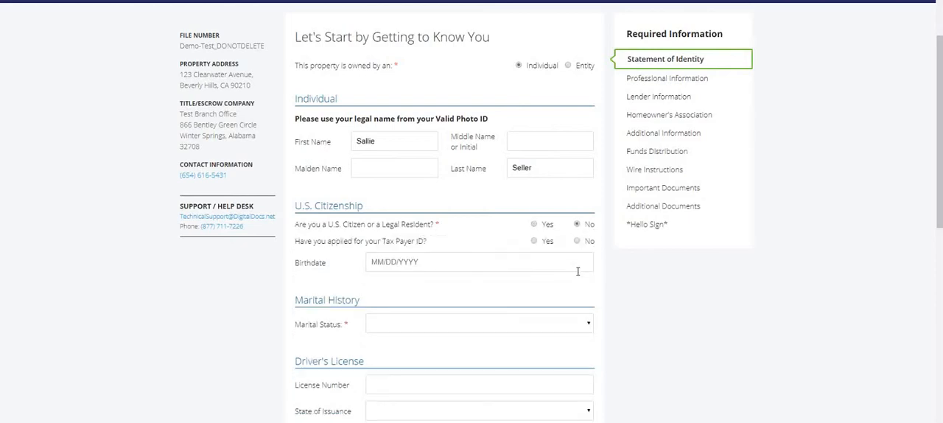
scroll(577, 271, "down", 1)
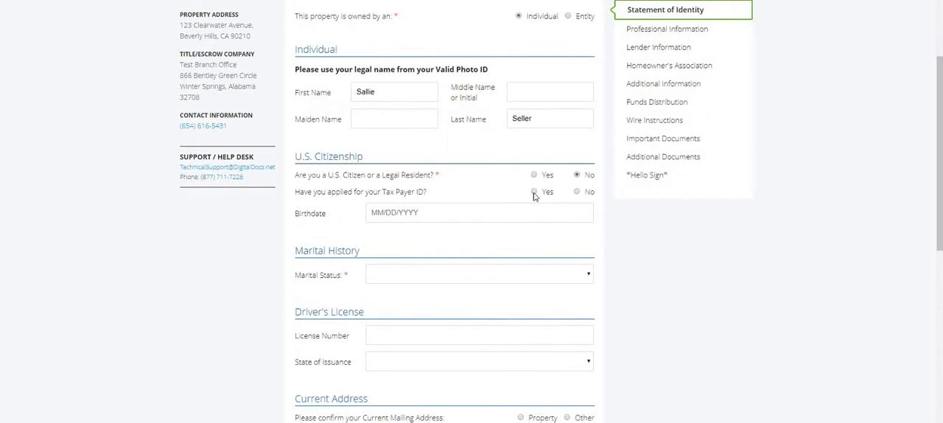
left_click(534, 192)
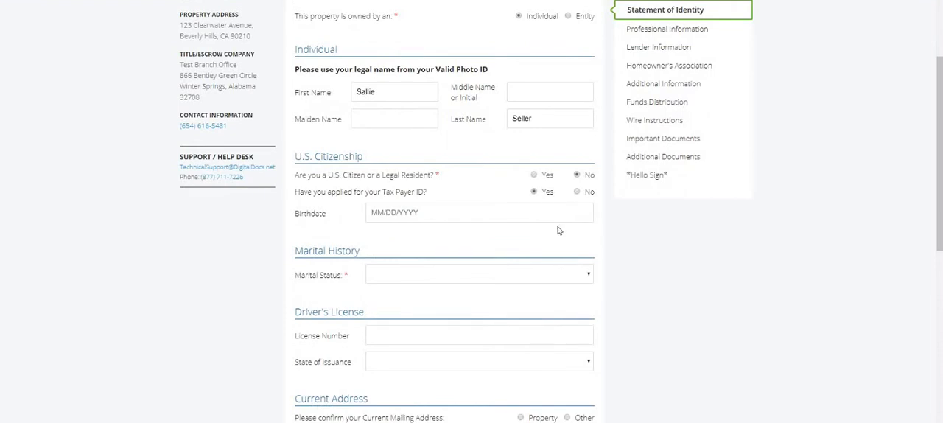
- Set the marital status to Single after trying Married to view the spouse's information fields
left_click(416, 274)
left_click(415, 324)
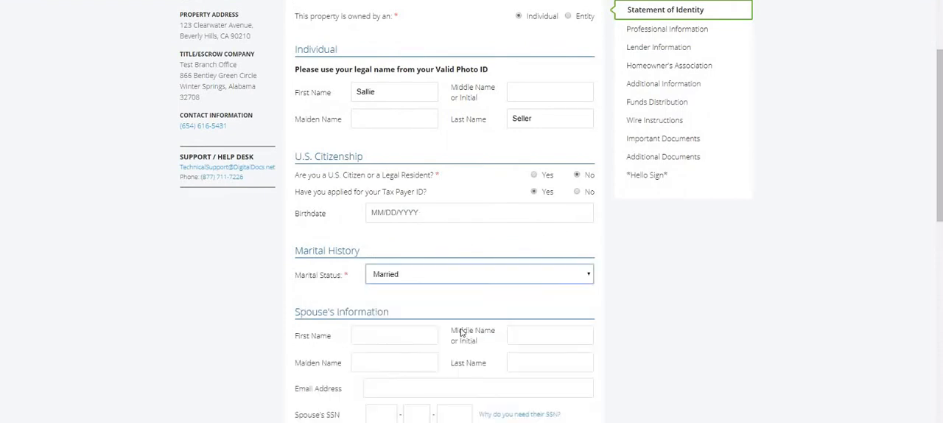
scroll(489, 333, "down", 2)
left_click(436, 177)
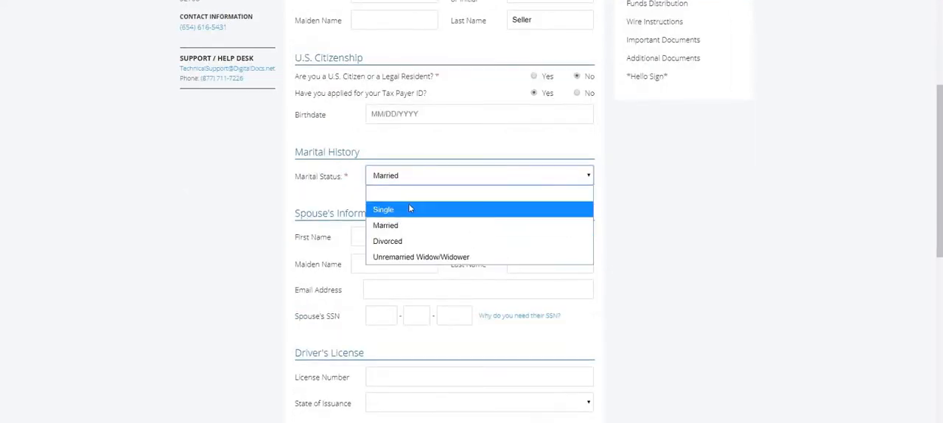
left_click(410, 210)
- Enter the seller's mobile phone number in the contact information and submit the Statement of Identity page
scroll(462, 223, "down", 2)
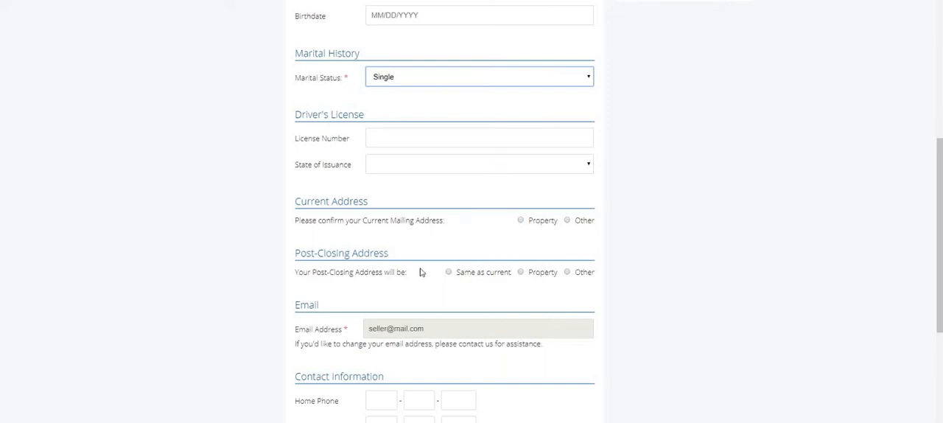
scroll(426, 324, "down", 3)
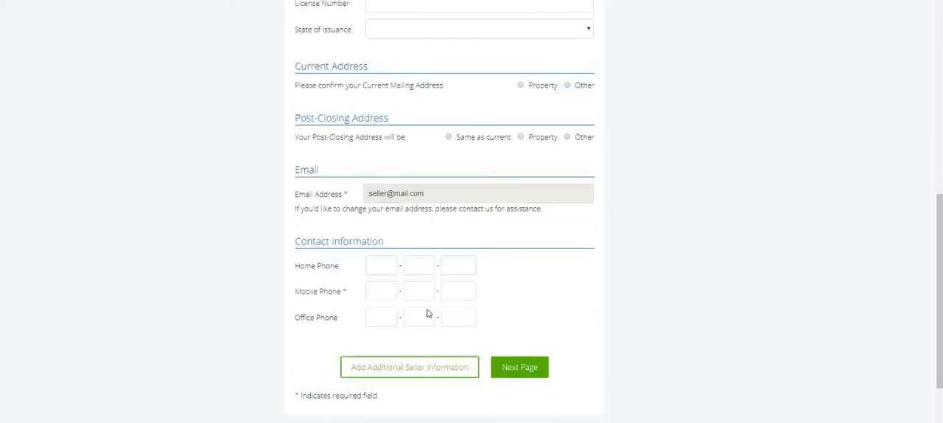
left_click(392, 277)
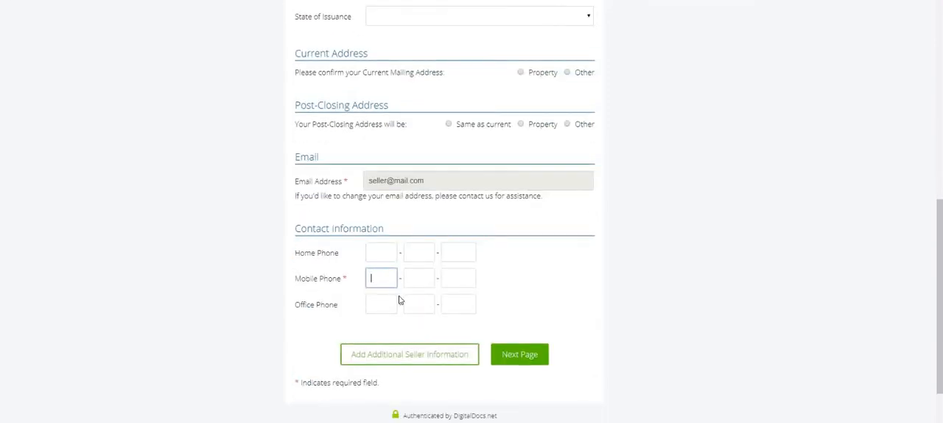
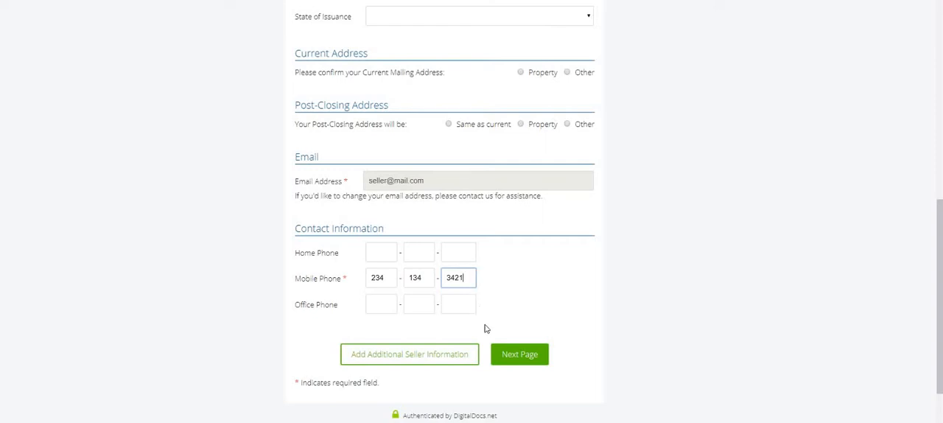
left_click(514, 357)
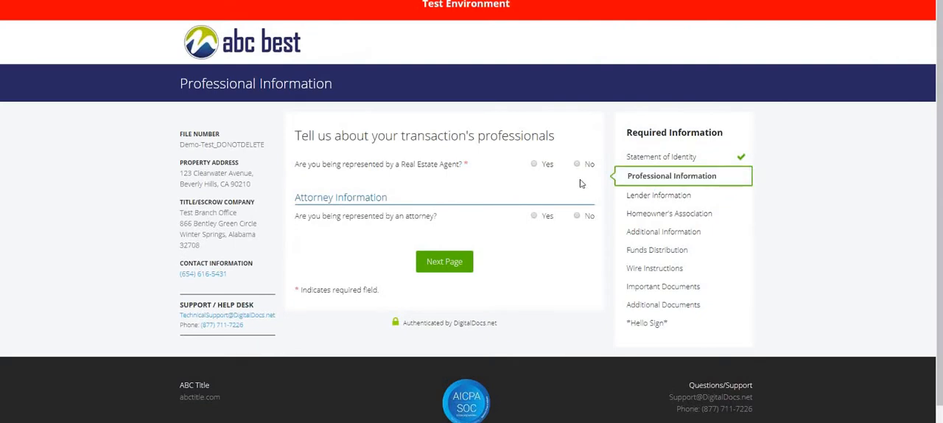
- Answer Yes to being represented by a real estate agent and by an attorney, and submit the Professional Information page
left_click(535, 165)
scroll(440, 216, "down", 2)
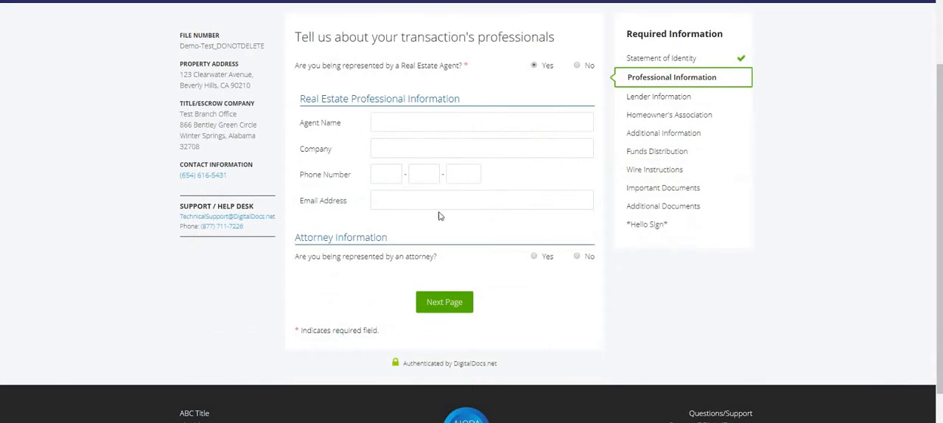
left_click(534, 257)
scroll(544, 257, "down", 2)
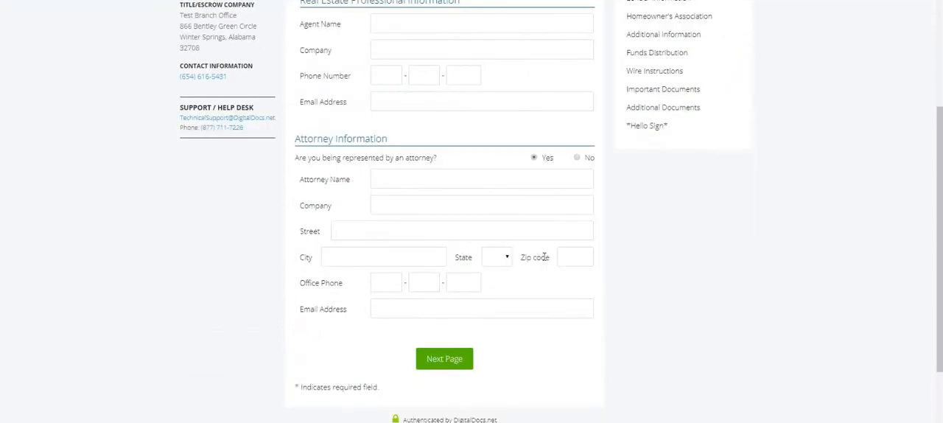
scroll(544, 257, "up", 1)
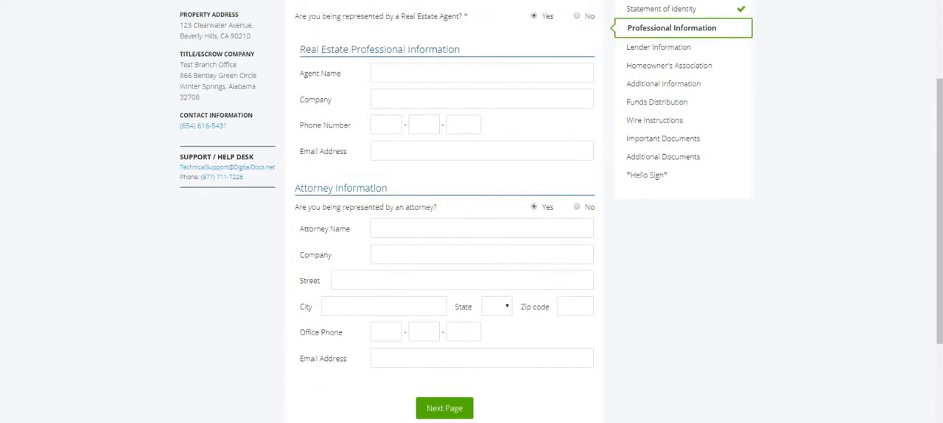
left_click(444, 408)
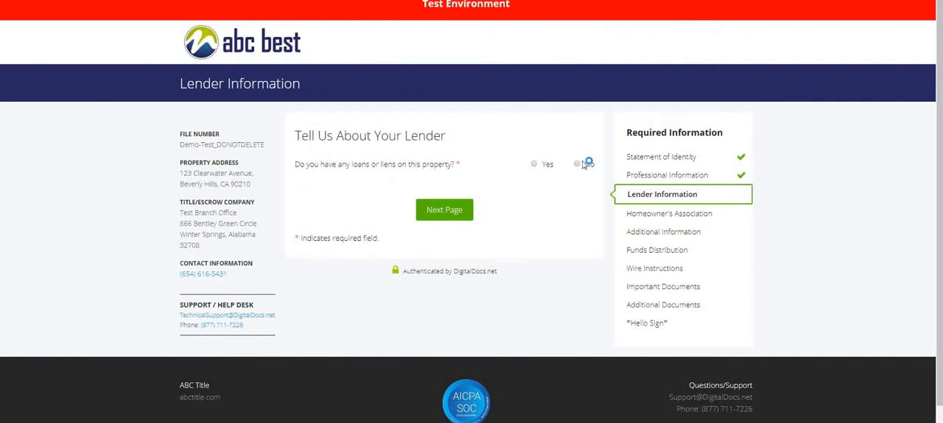
- Answer Yes to loans or liens and to a second loan, No to any other loans, and submit the Lender Information page
left_click(534, 163)
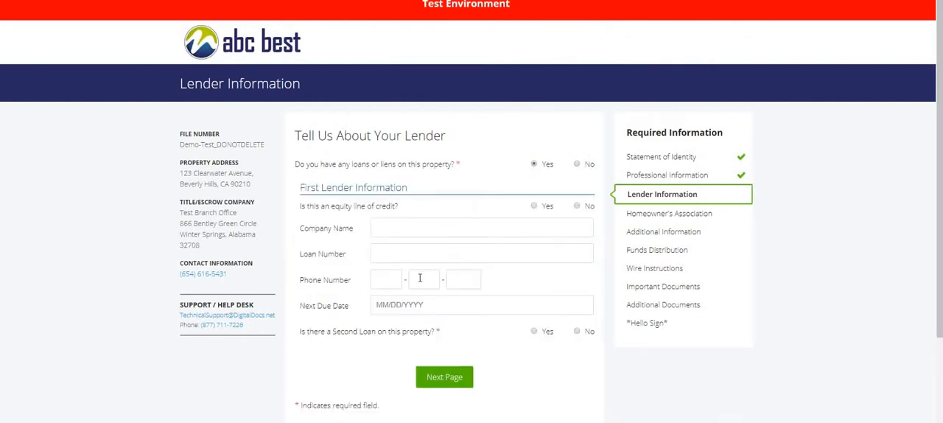
scroll(423, 278, "down", 2)
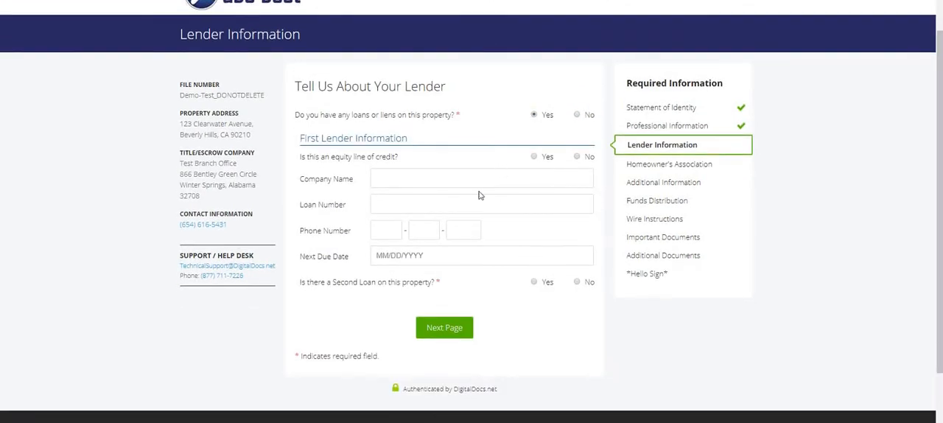
left_click(534, 282)
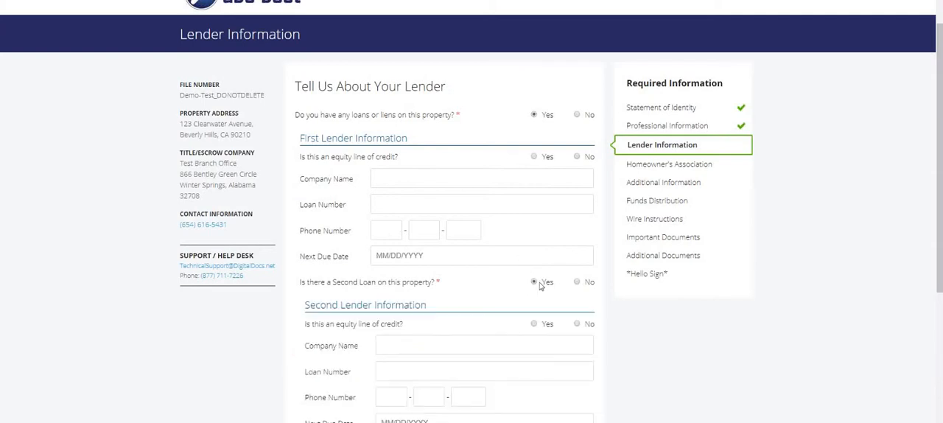
scroll(542, 285, "down", 3)
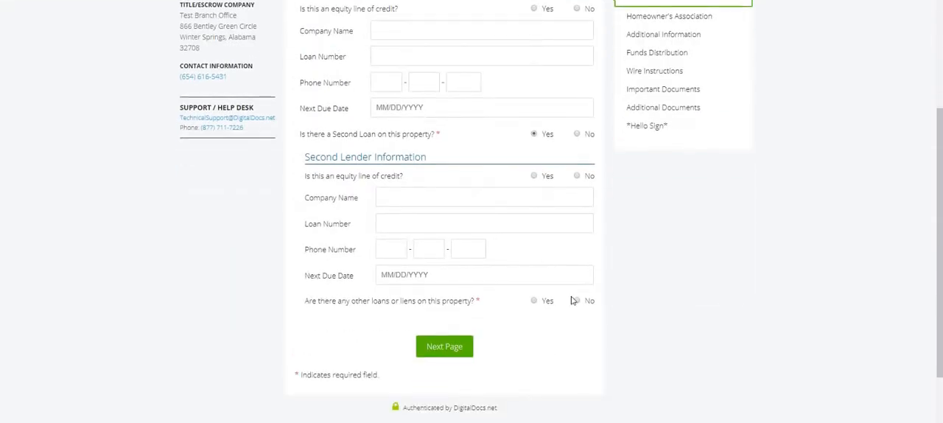
left_click(577, 301)
scroll(432, 173, "down", 3)
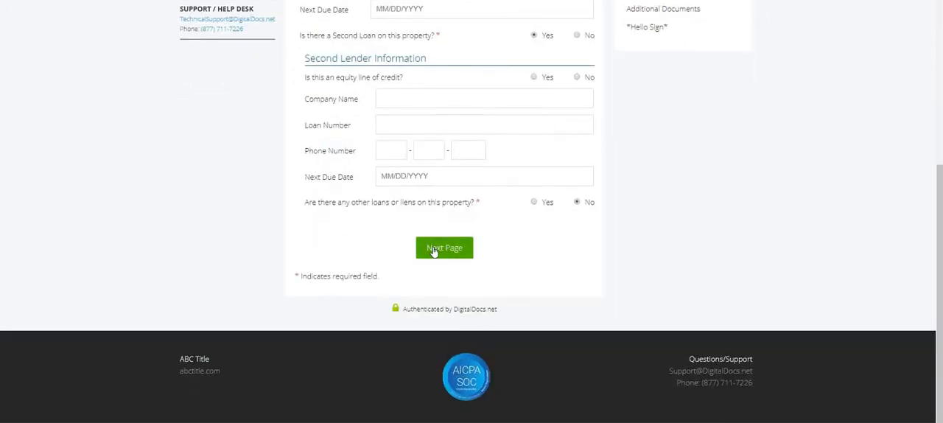
left_click(433, 251)
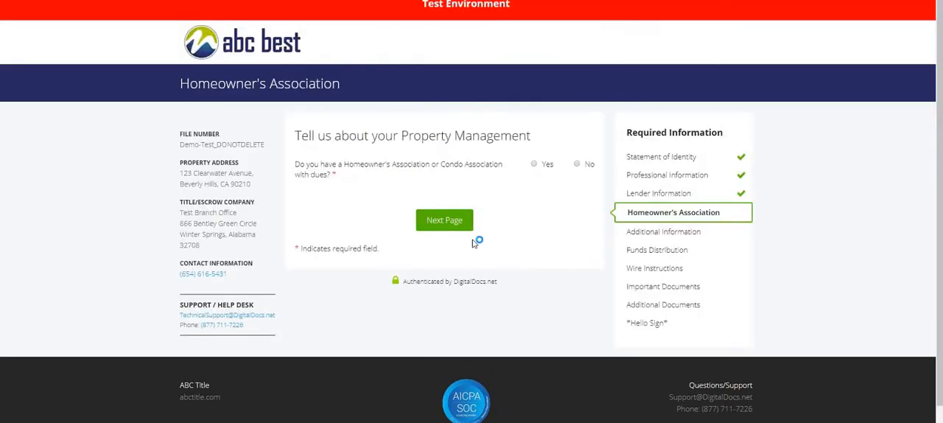
- Answer Yes to having a homeowner's association, No to current payments and to any other HOA or COA, and submit the page
left_click(534, 163)
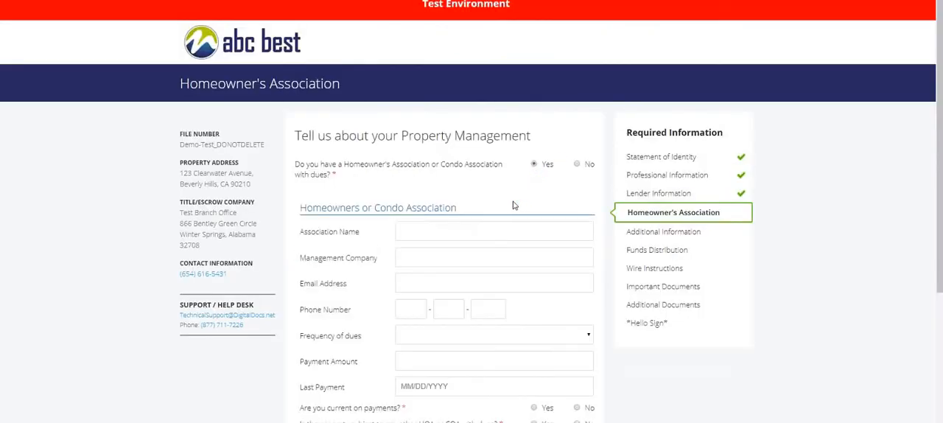
scroll(514, 206, "down", 3)
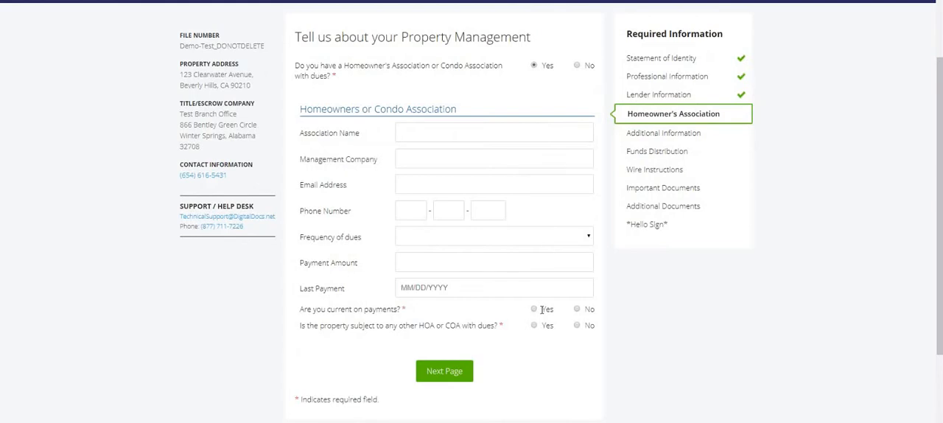
left_click(578, 309)
left_click(577, 325)
left_click(445, 371)
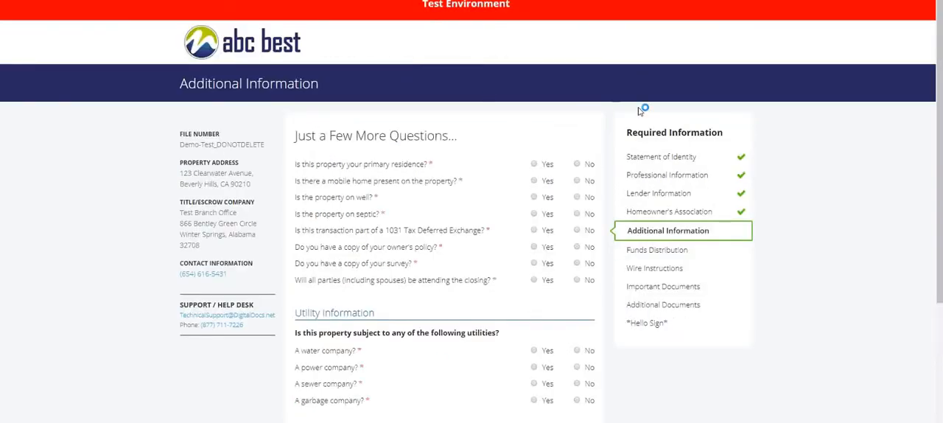
- Answer Yes to primary residence, mobile home, well, septic and 1031 Tax Deferred Exchange in the Additional Information questions
scroll(640, 114, "down", 1)
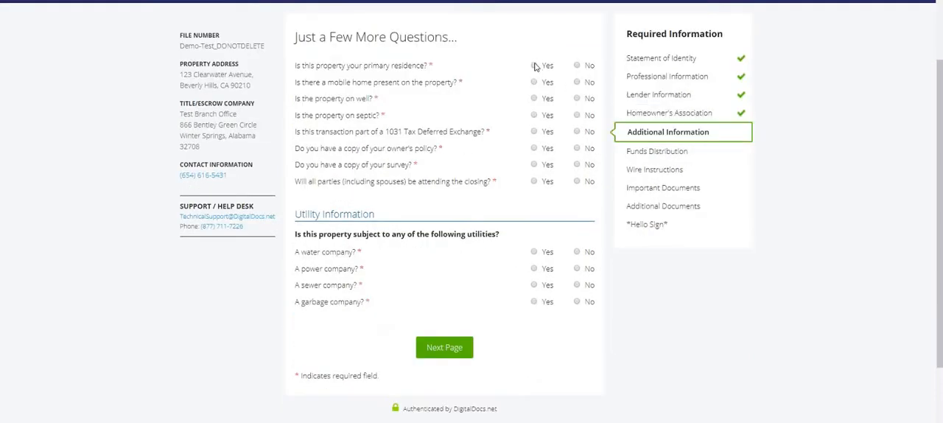
left_click(534, 66)
left_click(534, 83)
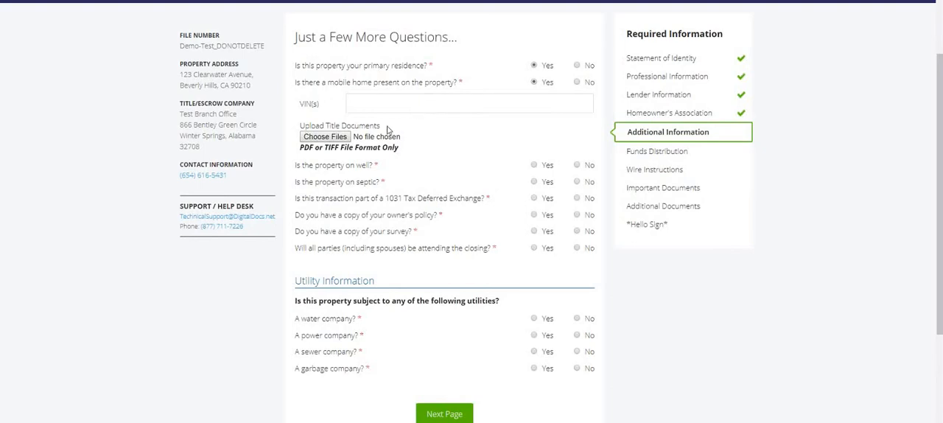
left_click(533, 165)
left_click(534, 183)
left_click(534, 198)
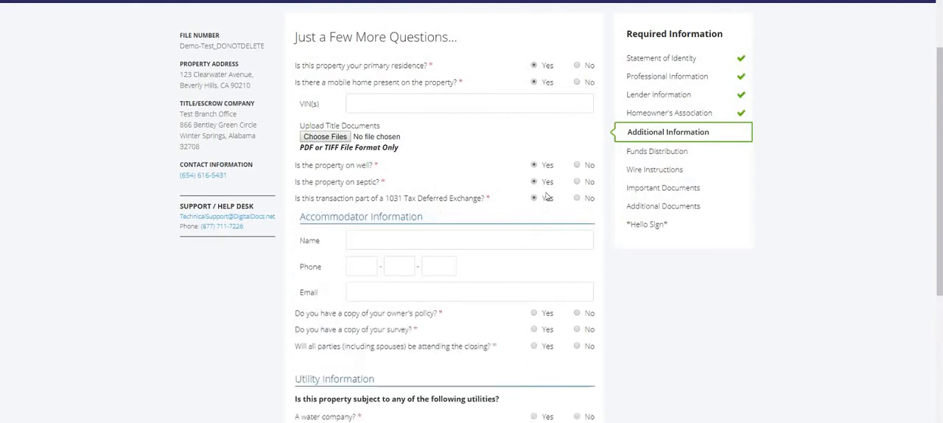
- Answer Yes to having copies of the owner's policy and the survey, and No to changes to the grounds since the survey
scroll(546, 195, "down", 2)
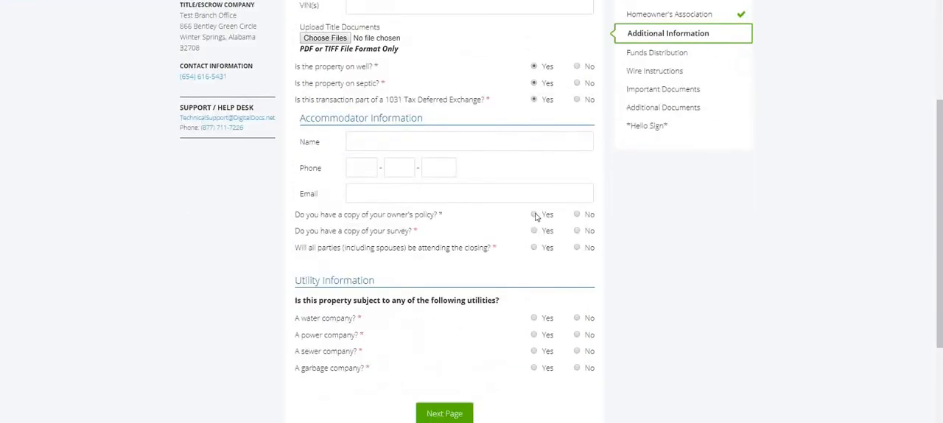
left_click(534, 213)
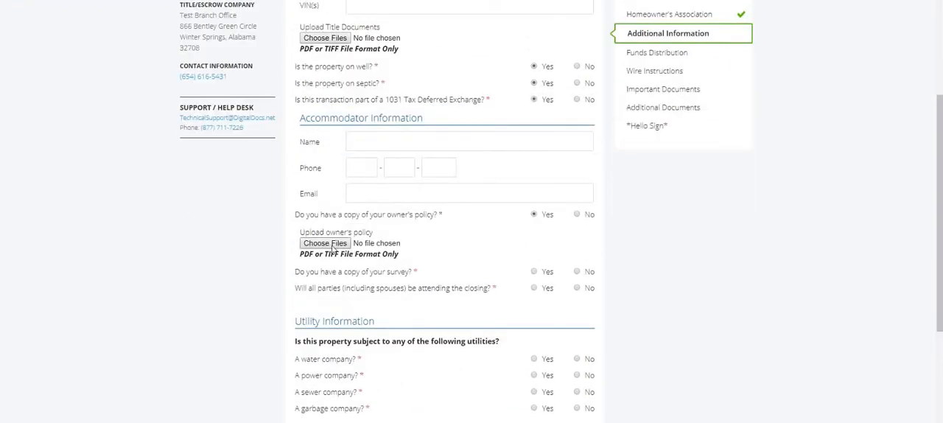
scroll(383, 265, "down", 3)
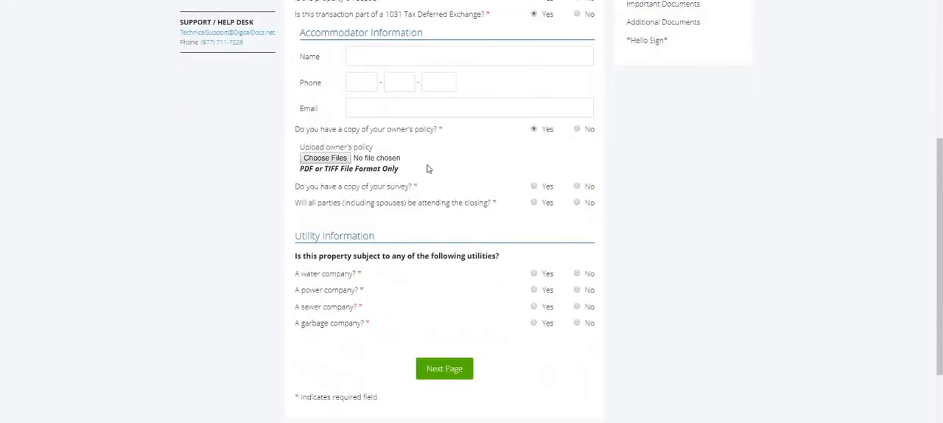
left_click(534, 172)
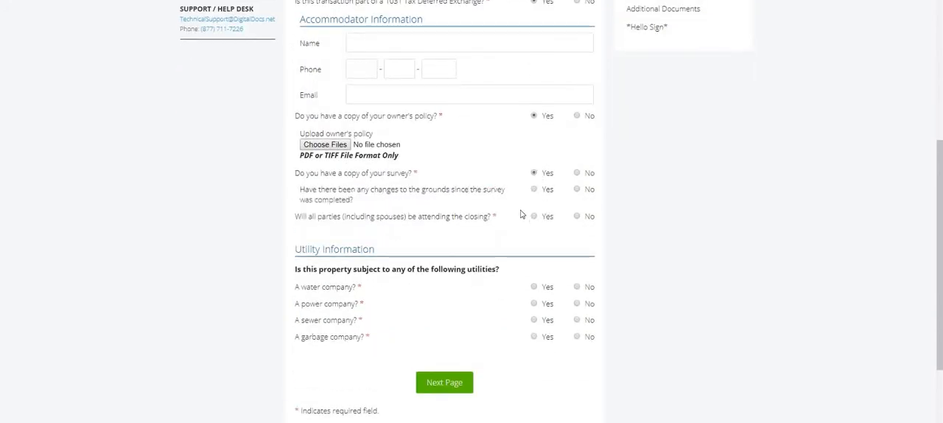
left_click(577, 189)
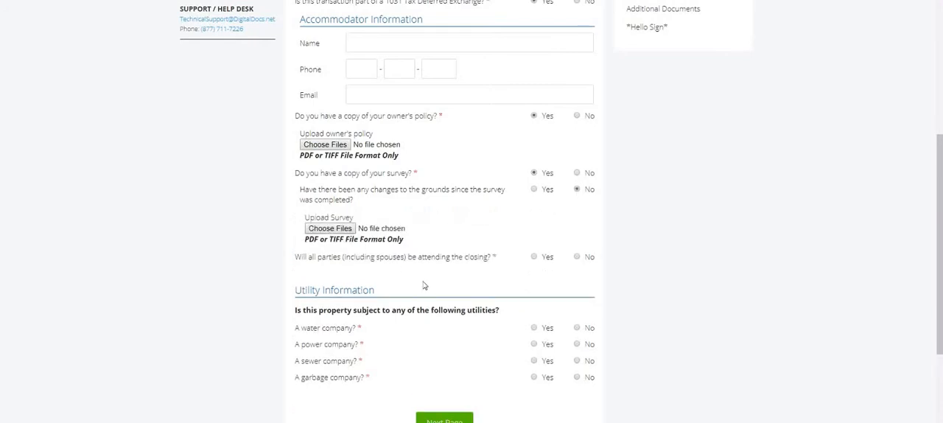
- Answer No to all parties attending the closing and Yes to requiring a Mobile Notary
scroll(424, 285, "down", 3)
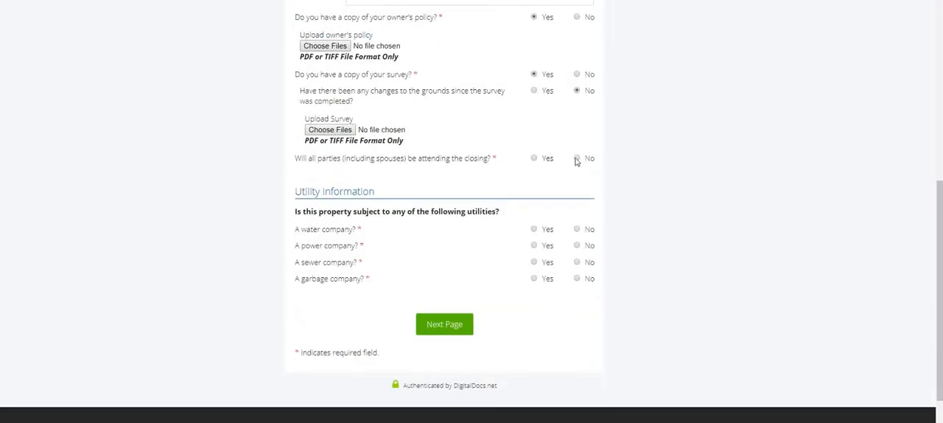
left_click(577, 159)
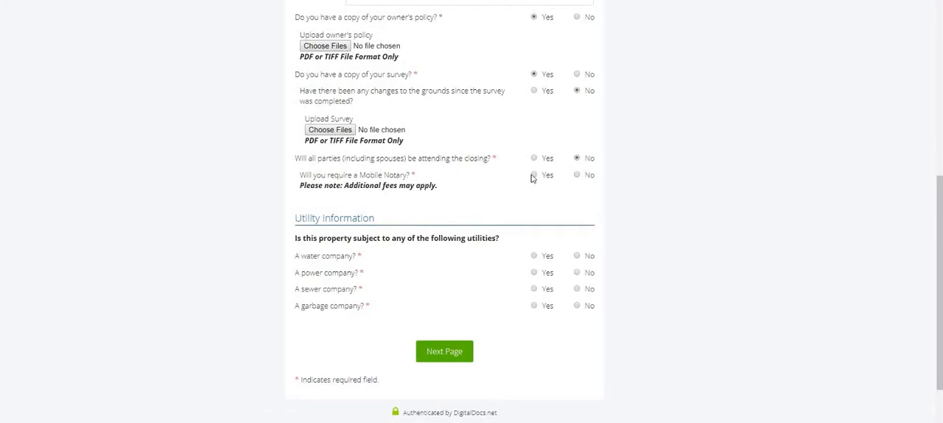
left_click(533, 175)
- Answer Yes for the water, power, sewer and garbage companies, and submit the Additional Information page
scroll(486, 235, "down", 3)
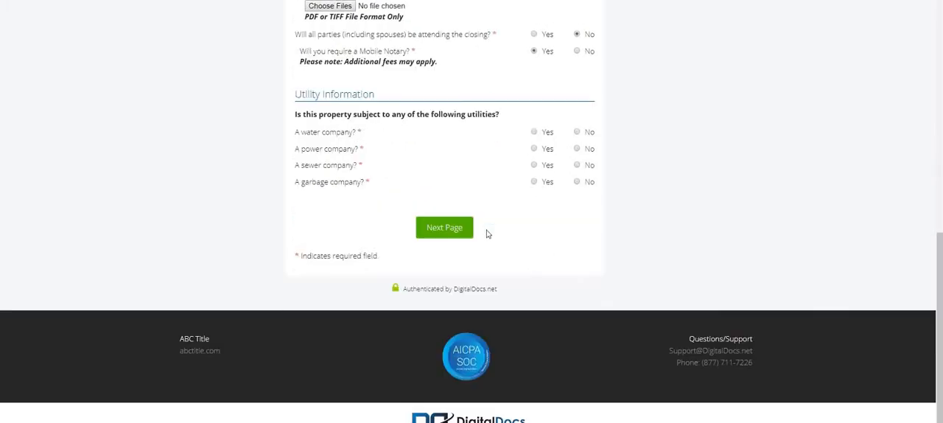
left_click(534, 133)
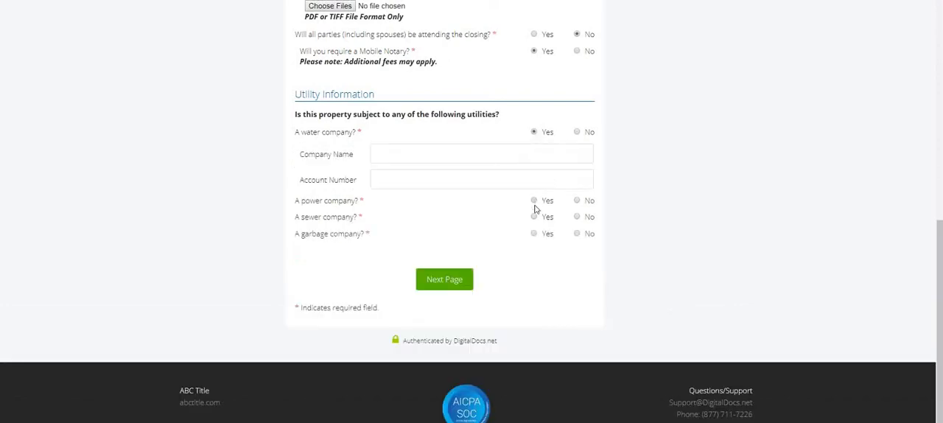
left_click(534, 200)
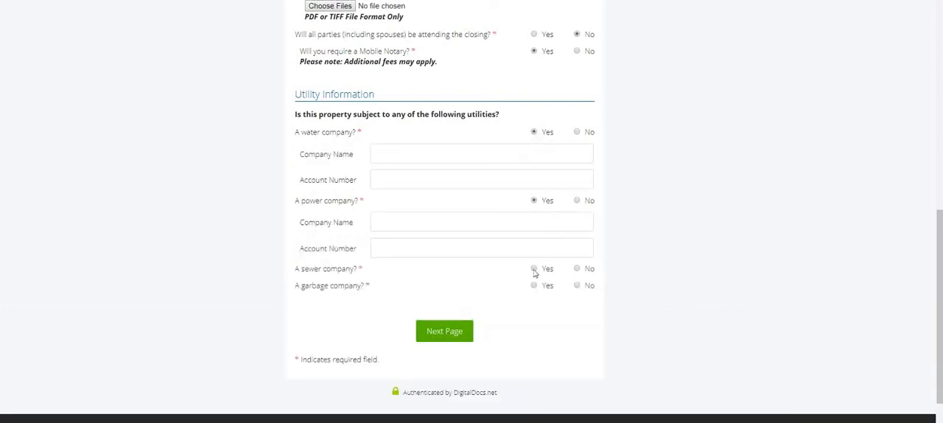
left_click(534, 268)
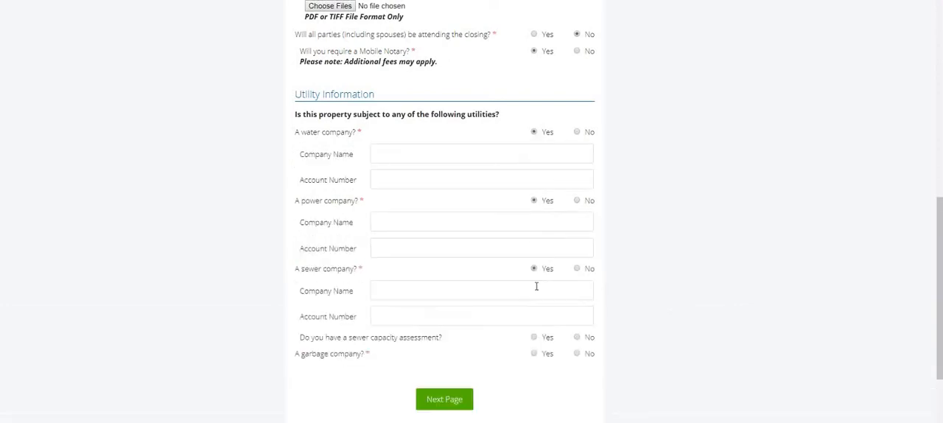
left_click(534, 354)
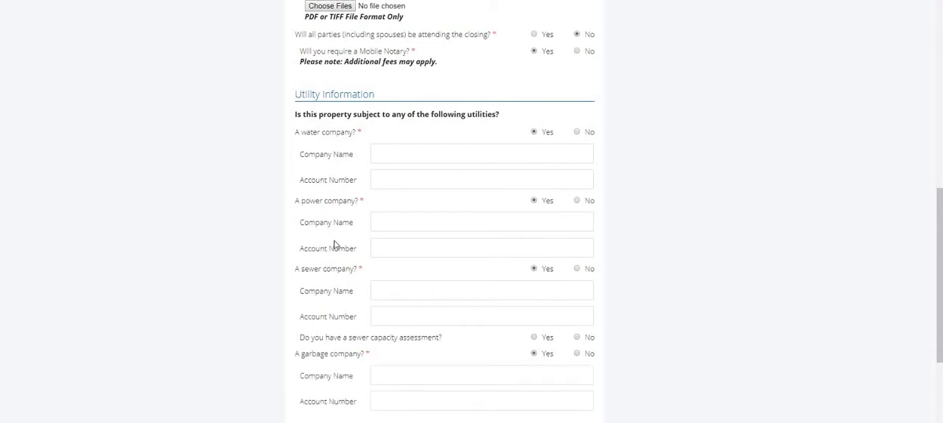
scroll(335, 243, "down", 3)
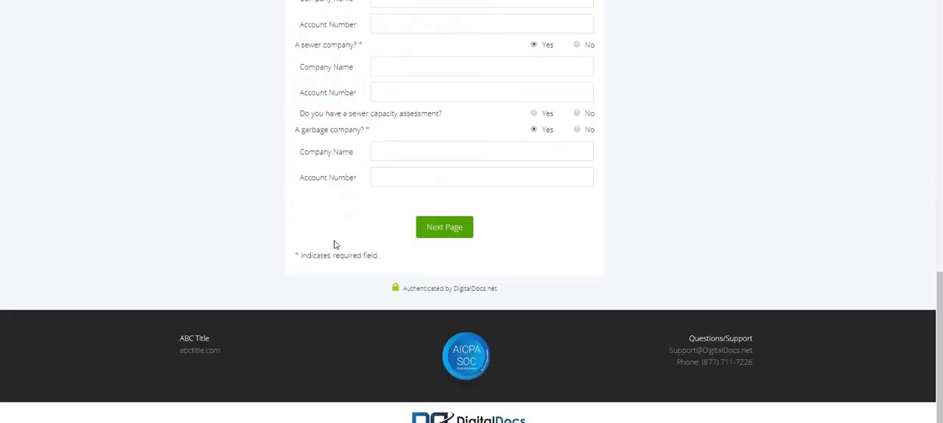
left_click(433, 231)
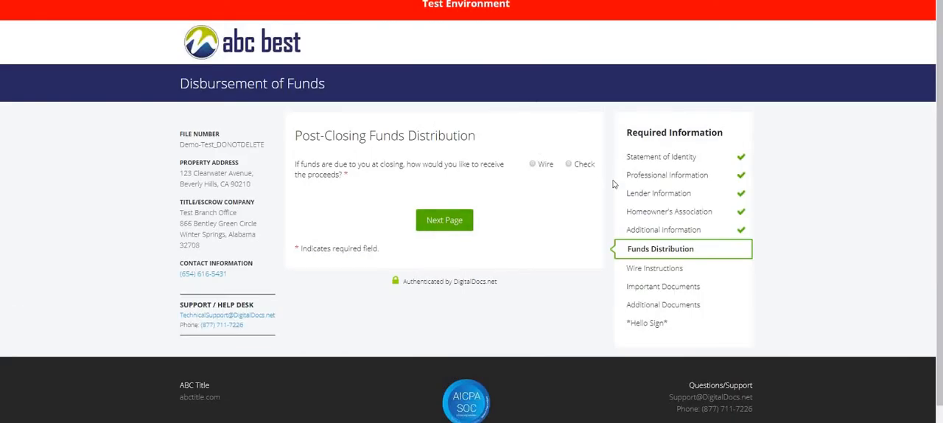
- Choose to receive the proceeds by Check and try the Picked up at Office and Priority Overnight delivery options
left_click(574, 167)
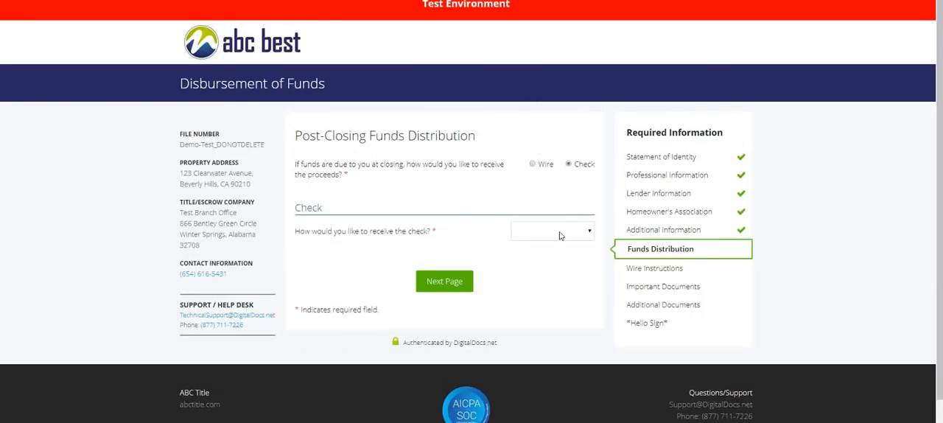
left_click(563, 234)
left_click(558, 313)
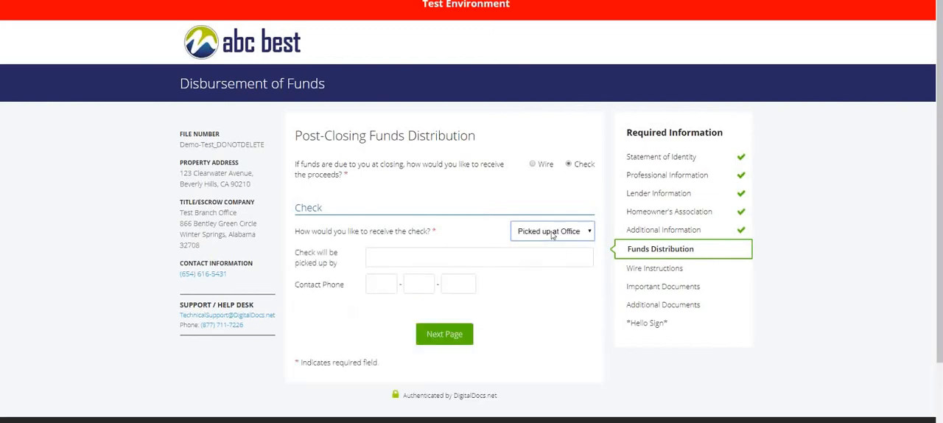
left_click(553, 234)
left_click(557, 296)
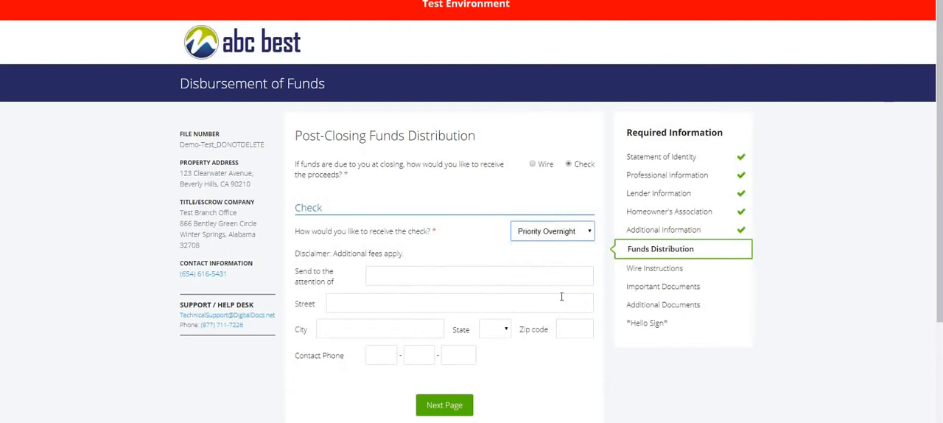
left_click_drag(415, 254, 337, 264)
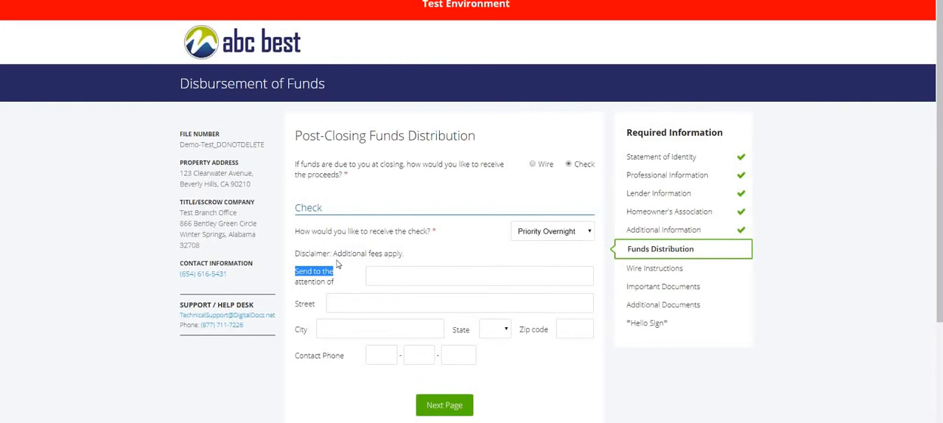
- Choose Wire for receiving the closing proceeds, leave the bank details blank, and submit the Funds Distribution page
left_click(532, 163)
scroll(537, 210, "down", 2)
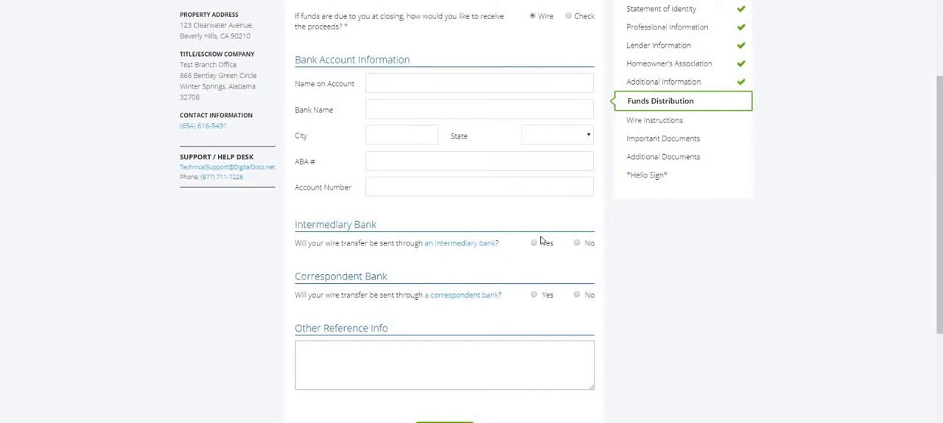
left_click(444, 421)
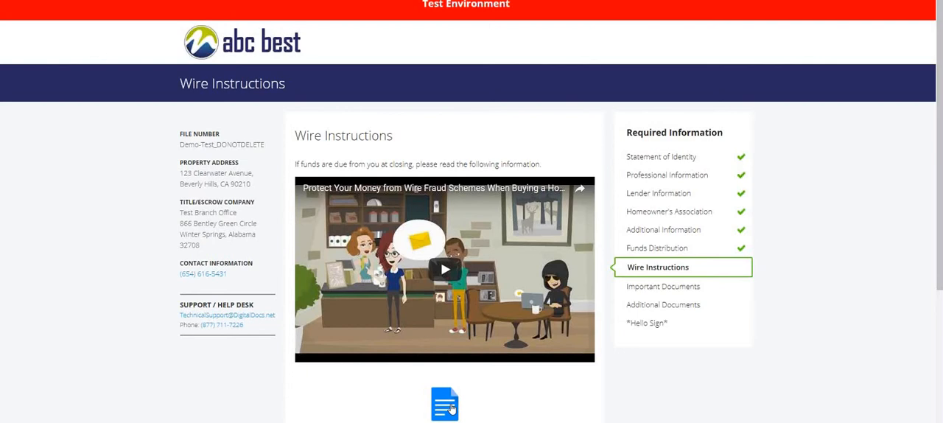
- View the wire instructions document, close it, and submit the Wire Instructions page
left_click(451, 407)
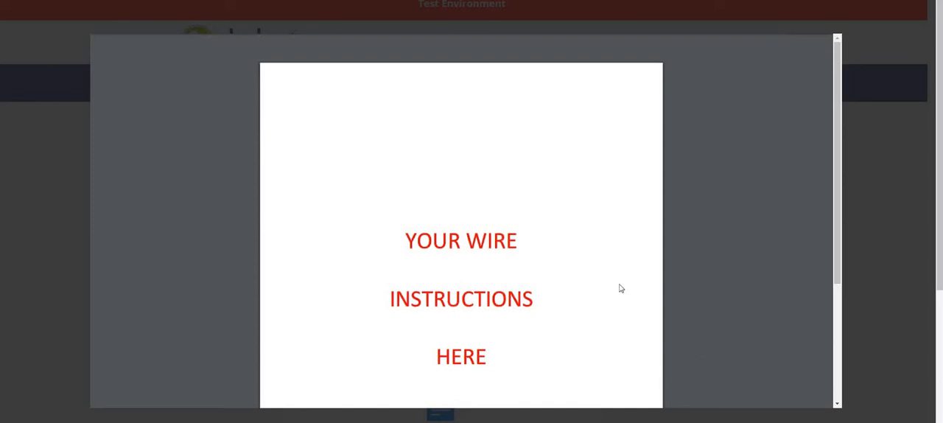
mouse_move(795, 36)
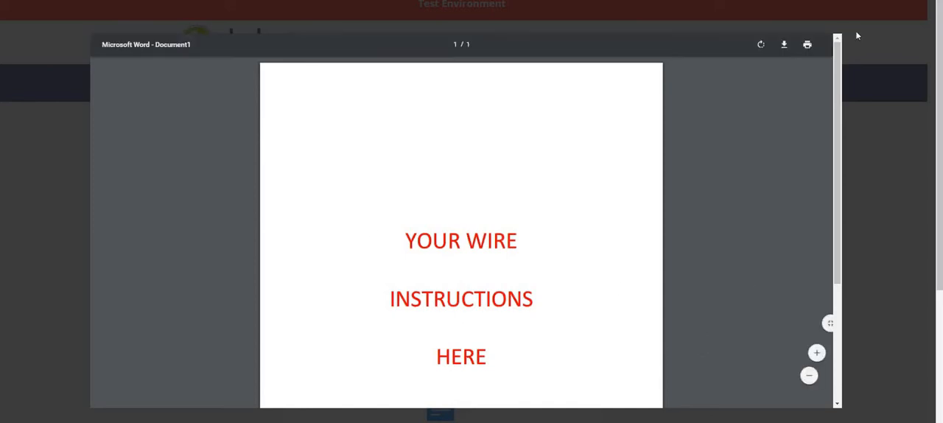
left_click(925, 7)
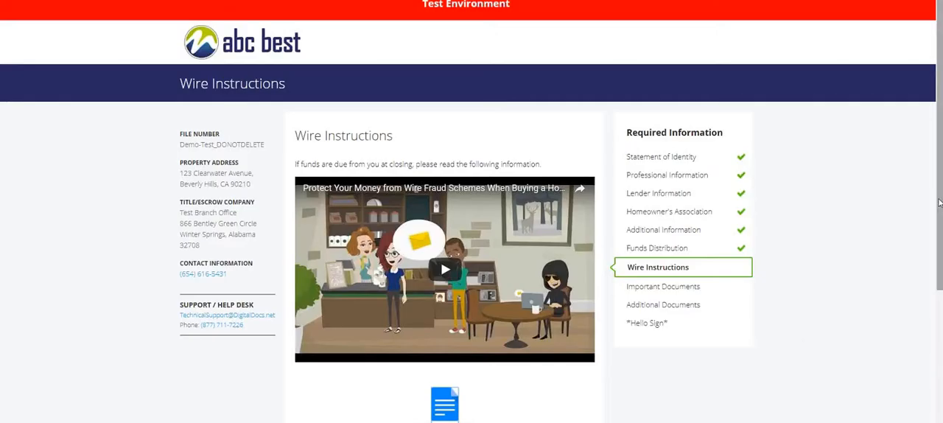
scroll(446, 347, "down", 3)
left_click(445, 345)
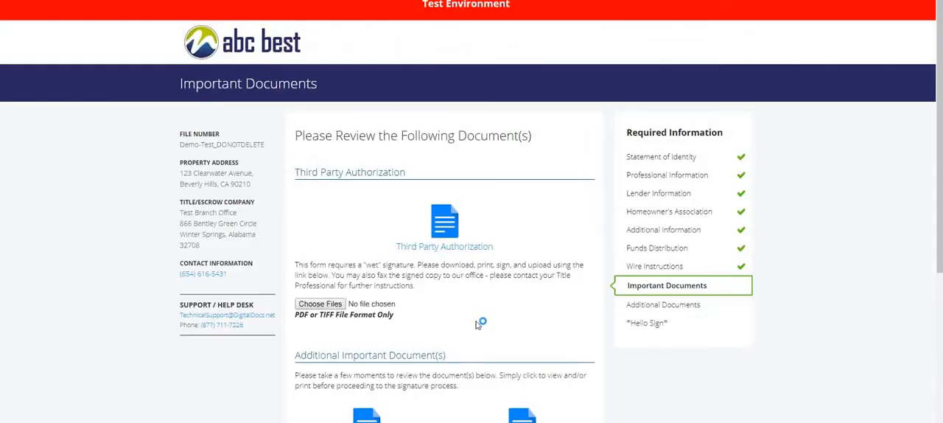
- Acknowledge having reviewed the Privacy Policy and Release Authorization, and submit the Important Documents page
scroll(471, 321, "down", 2)
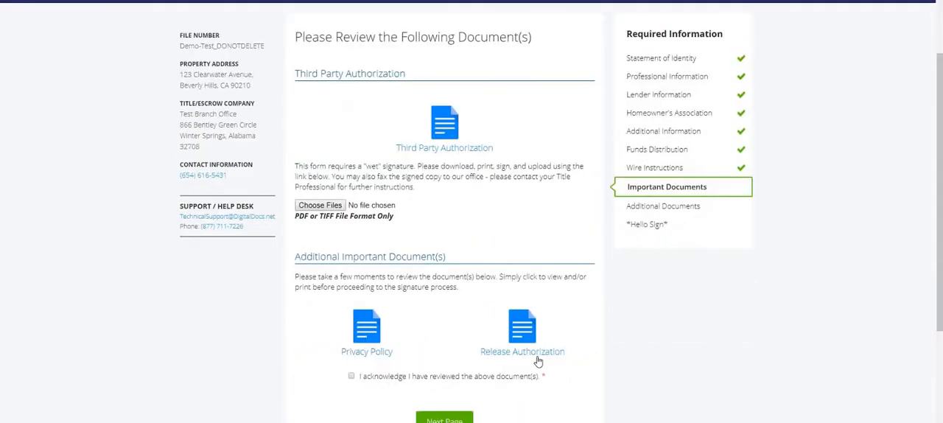
left_click(350, 377)
scroll(373, 372, "down", 2)
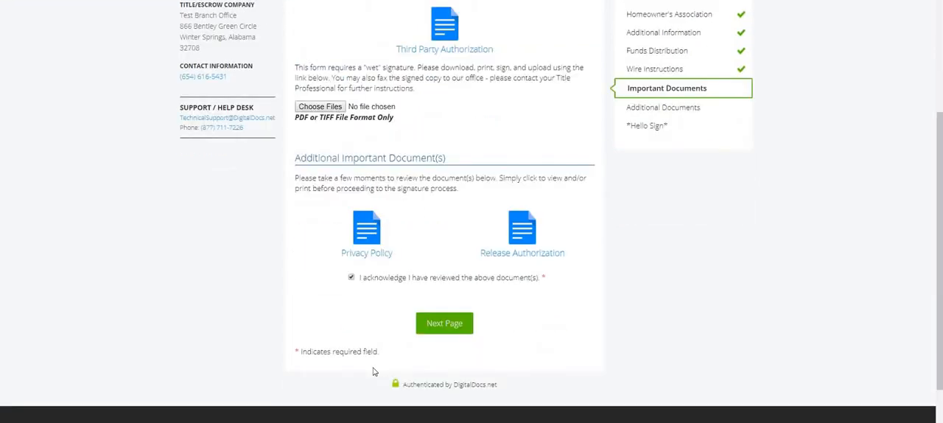
left_click_drag(363, 67, 416, 68)
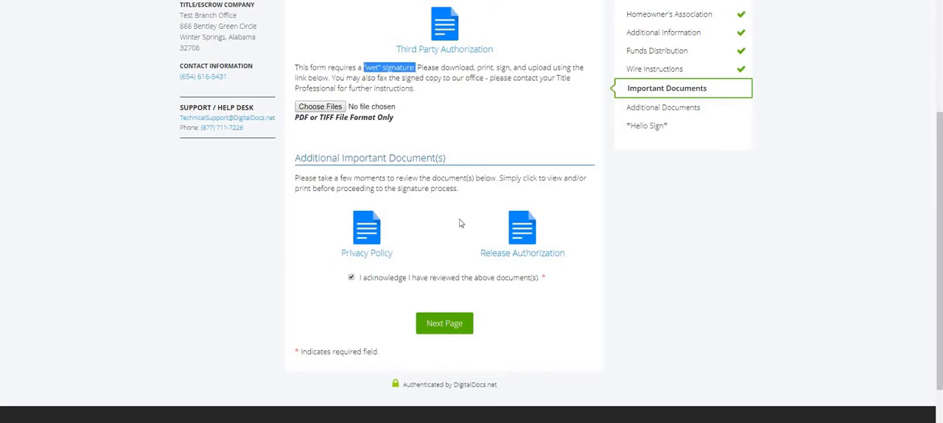
left_click(435, 333)
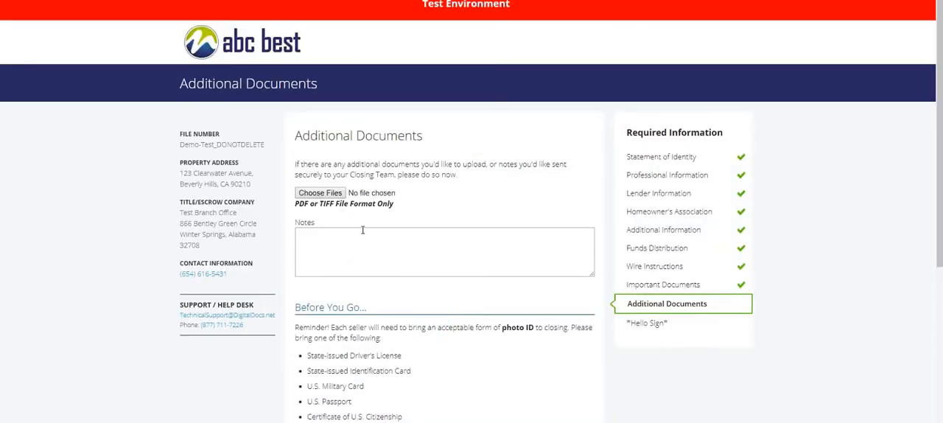
- Add the note "trerwtewterwt" to the Additional Documents page without uploading a file, and continue to review and sign
scroll(362, 230, "down", 2)
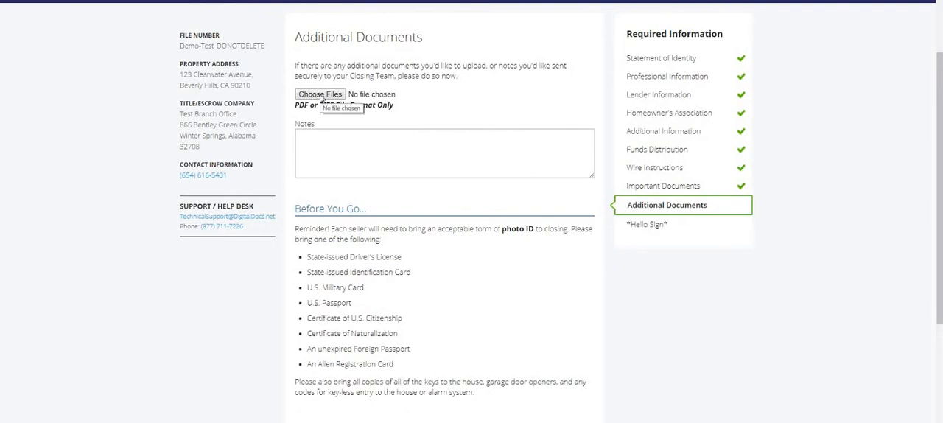
left_click(316, 135)
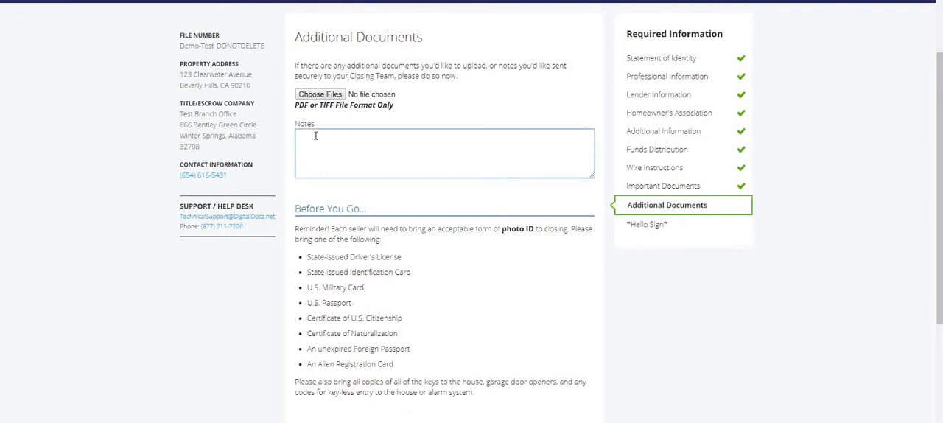
type("trerwtewterwt")
left_click_drag(437, 230, 535, 229)
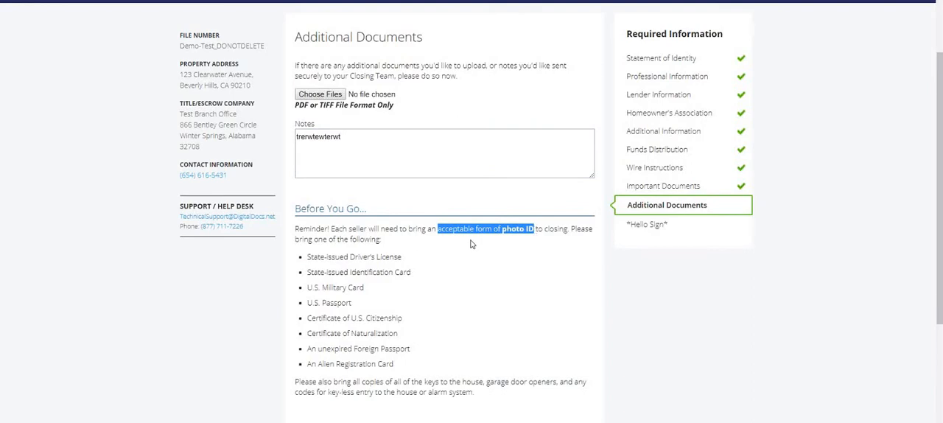
scroll(470, 243, "down", 2)
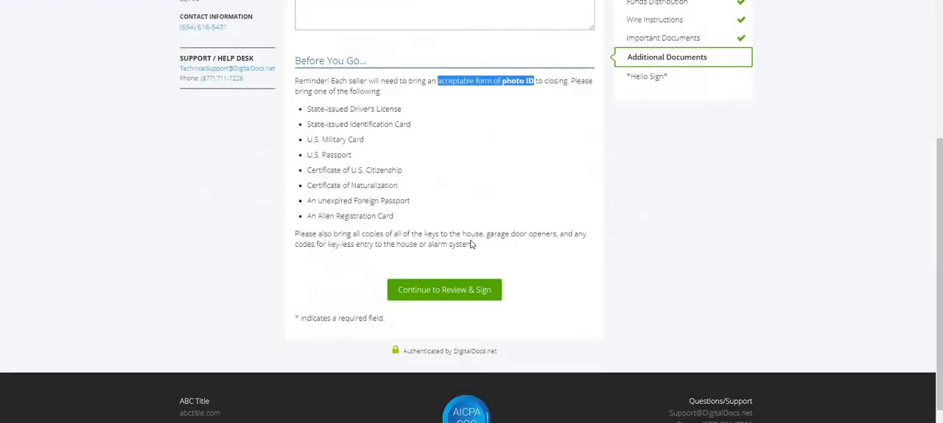
left_click(430, 288)
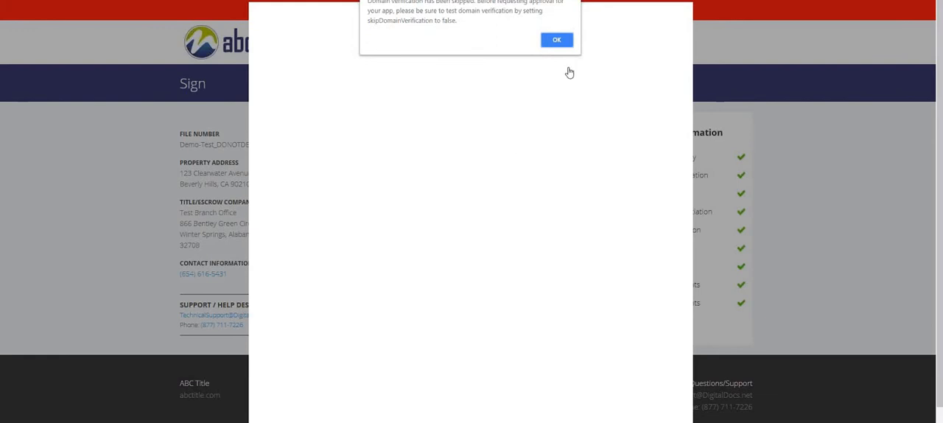
- Dismiss the two HelloSign domain alerts and get started with signing the loaded document
left_click(565, 40)
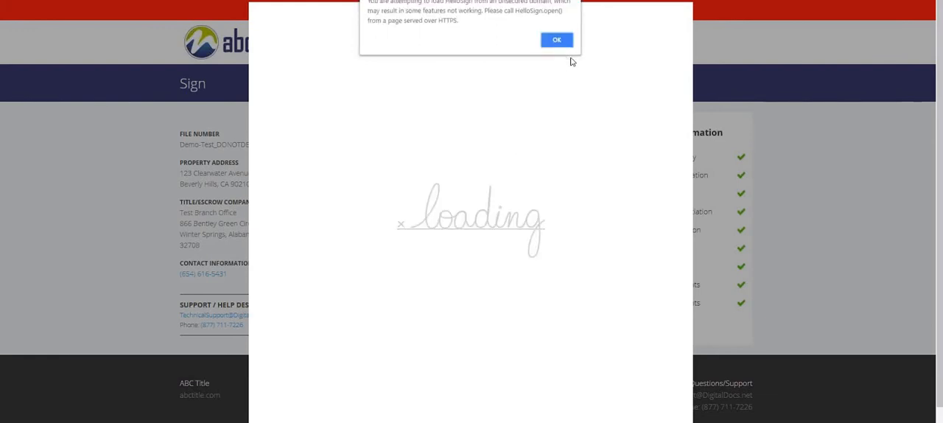
left_click(558, 42)
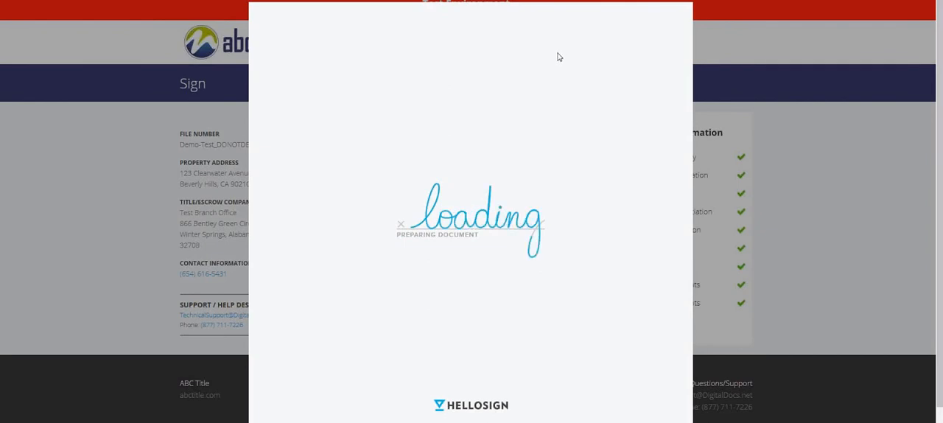
left_click(638, 25)
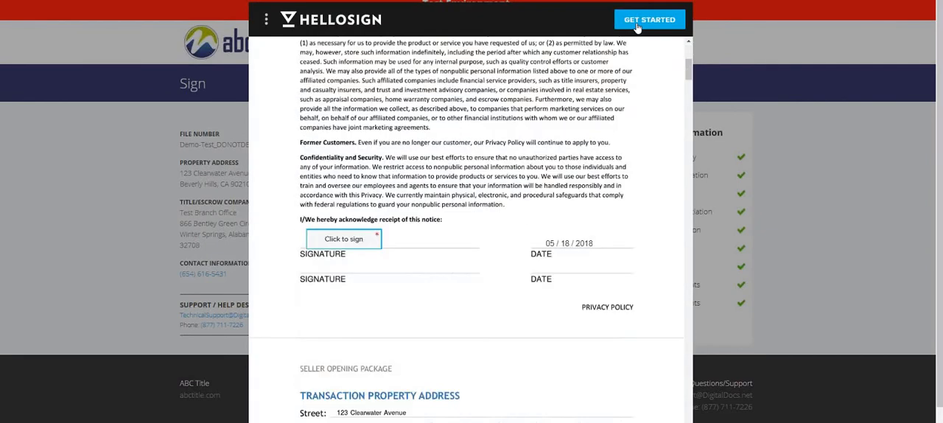
- Sign the Privacy Policy acknowledgement with a hand-drawn X, inserting the signature in this field only
scroll(447, 130, "up", 1)
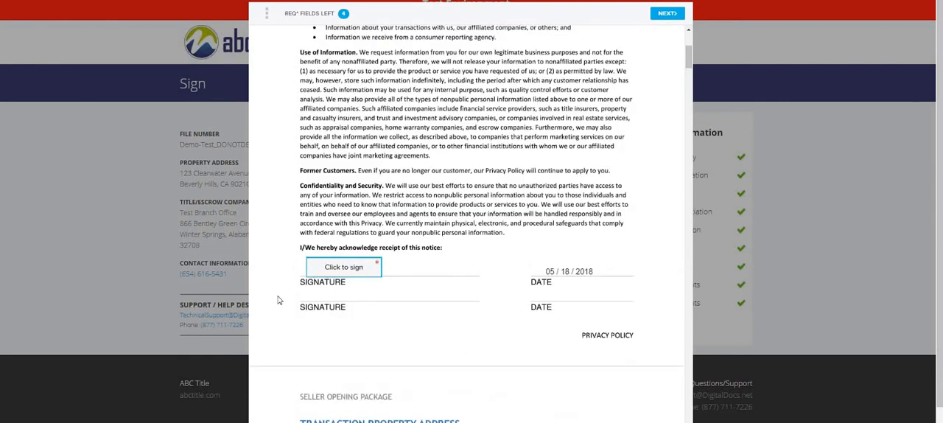
left_click(345, 268)
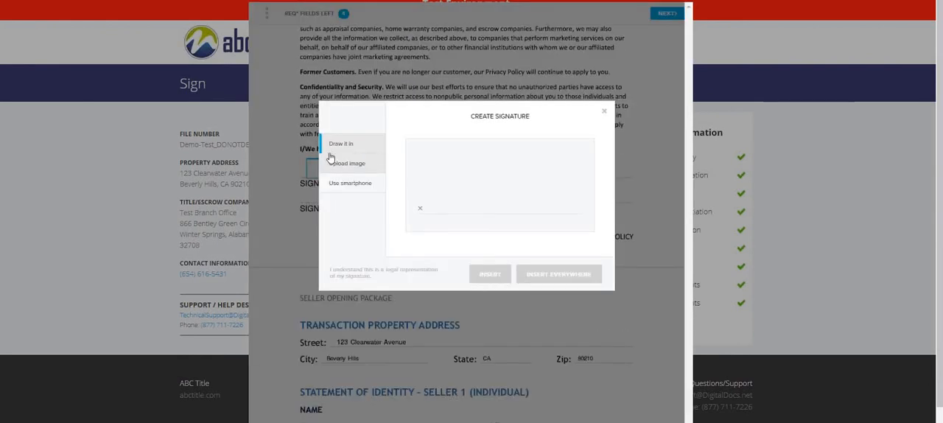
left_click_drag(518, 157, 477, 215)
left_click_drag(476, 164, 517, 216)
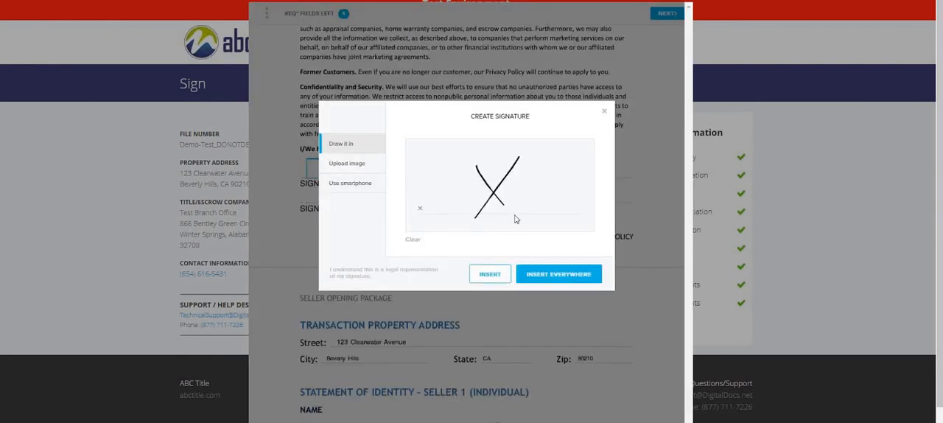
left_click(503, 275)
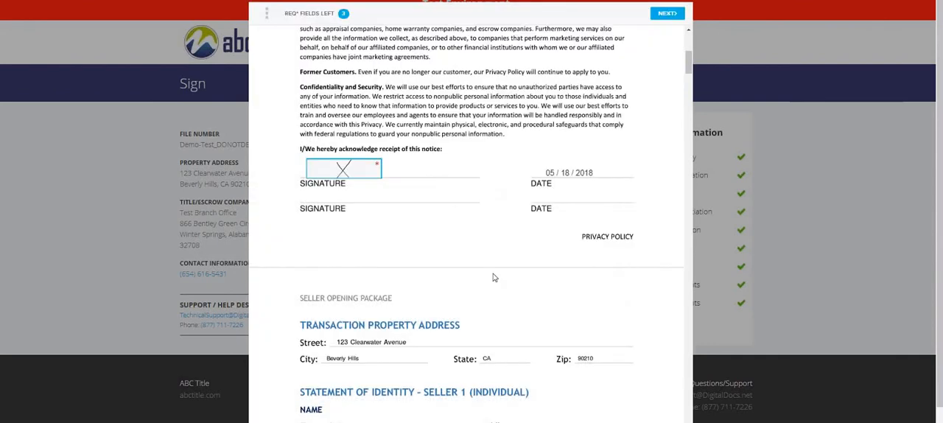